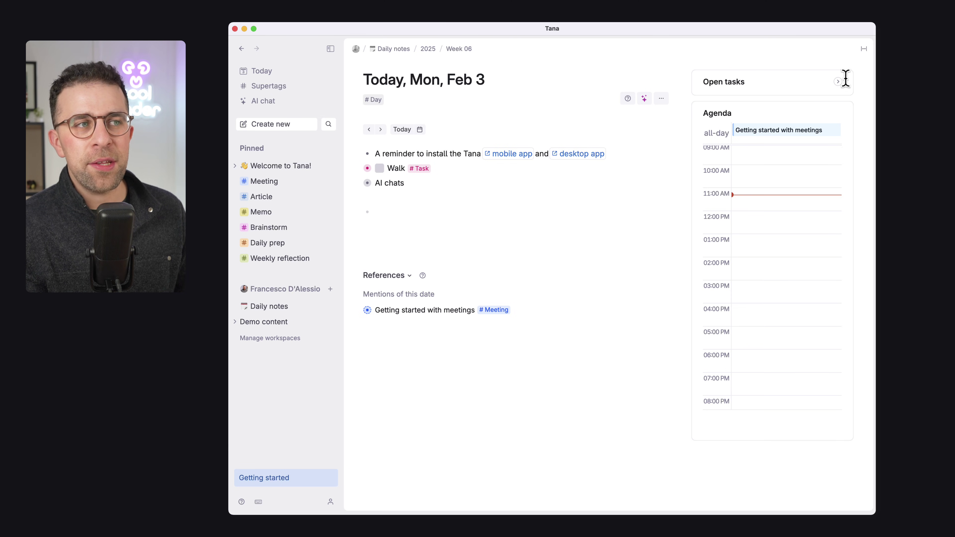
# Expand the Open tasks panel so the Walk and getting-started tasks show above the agenda.
pyautogui.click(838, 82)
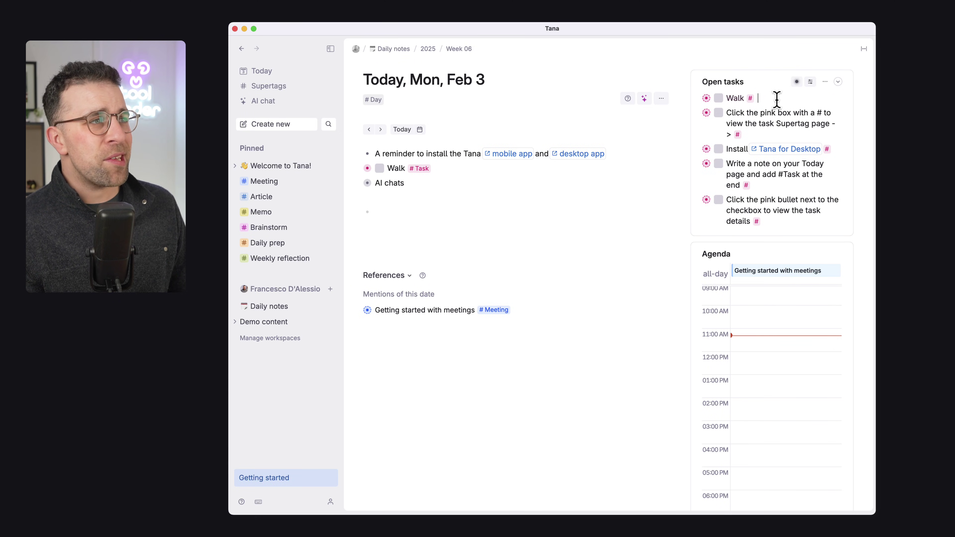
pyautogui.scroll(-3, 774, 337)
pyautogui.scroll(1, 773, 337)
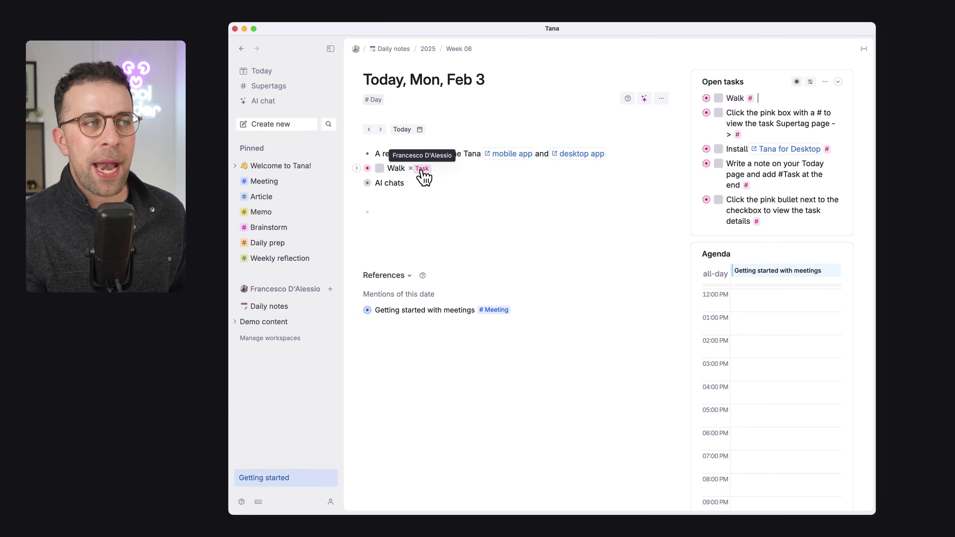
# Open the Task supertag from Supertags and browse its calendar, cards and All tasks views.
pyautogui.click(263, 87)
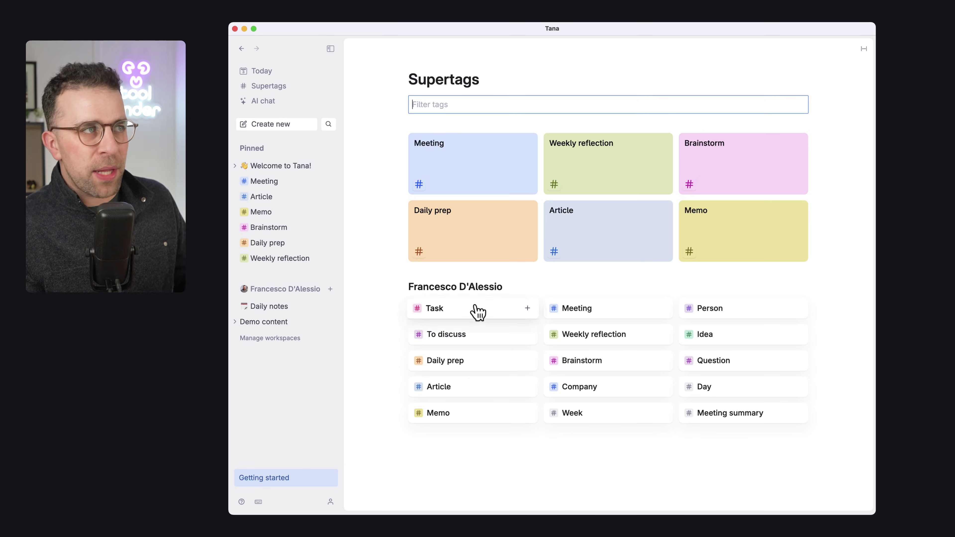
pyautogui.click(435, 308)
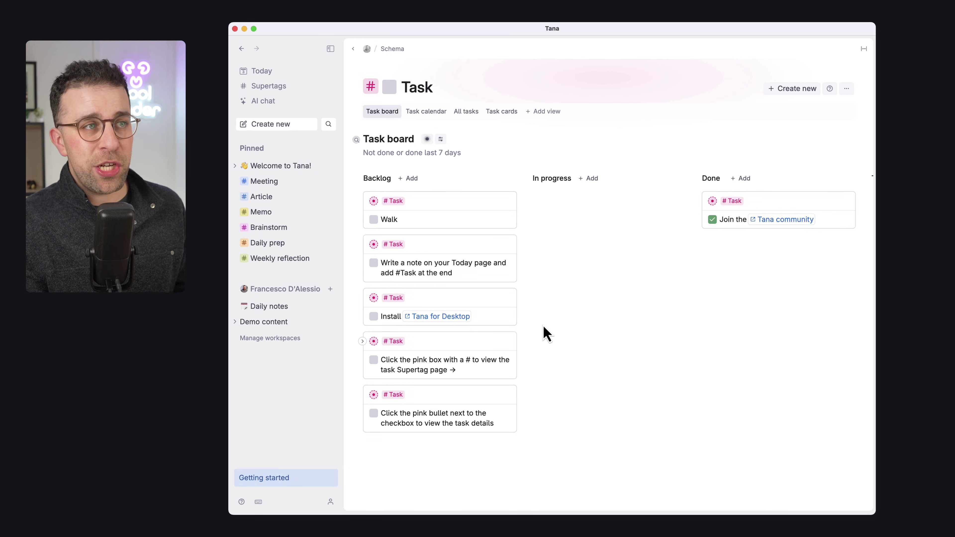
pyautogui.click(426, 111)
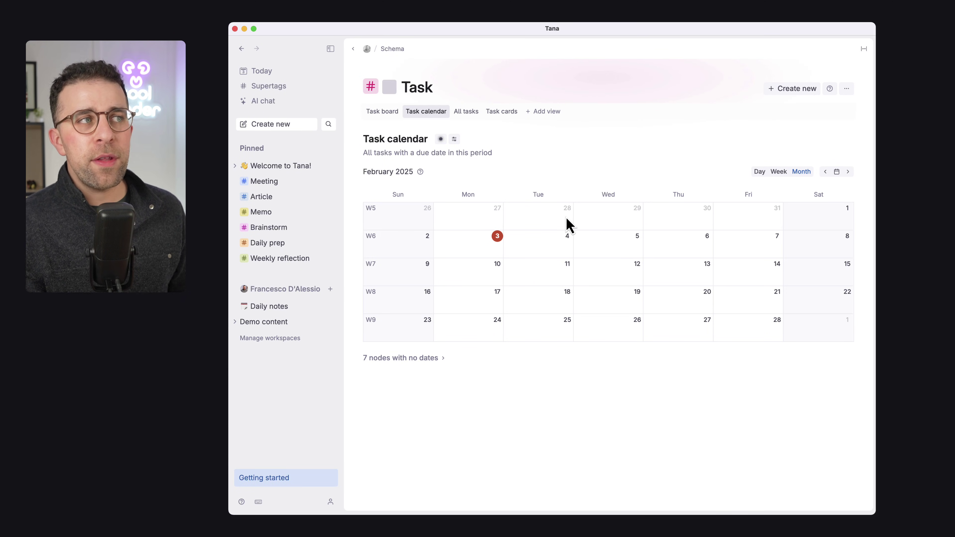
pyautogui.click(504, 112)
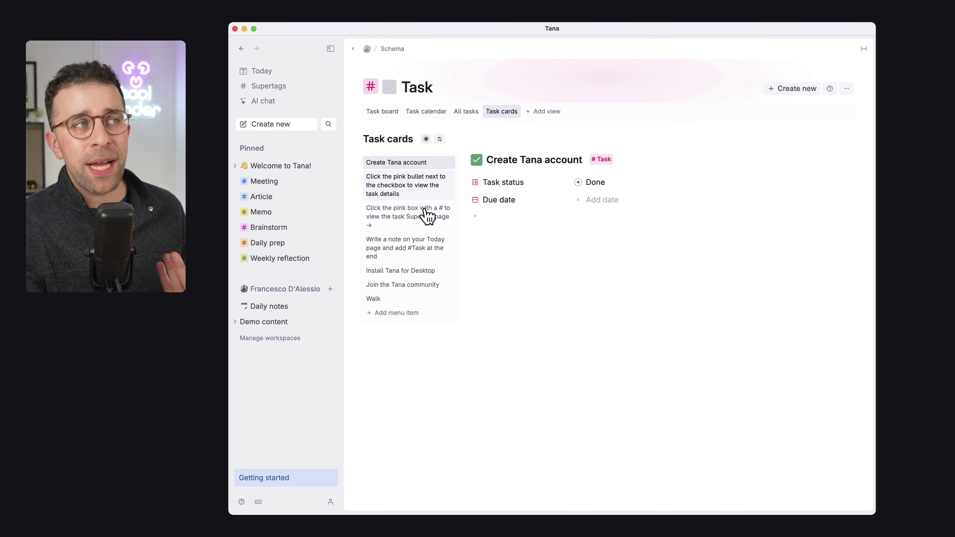
pyautogui.click(463, 116)
pyautogui.click(435, 111)
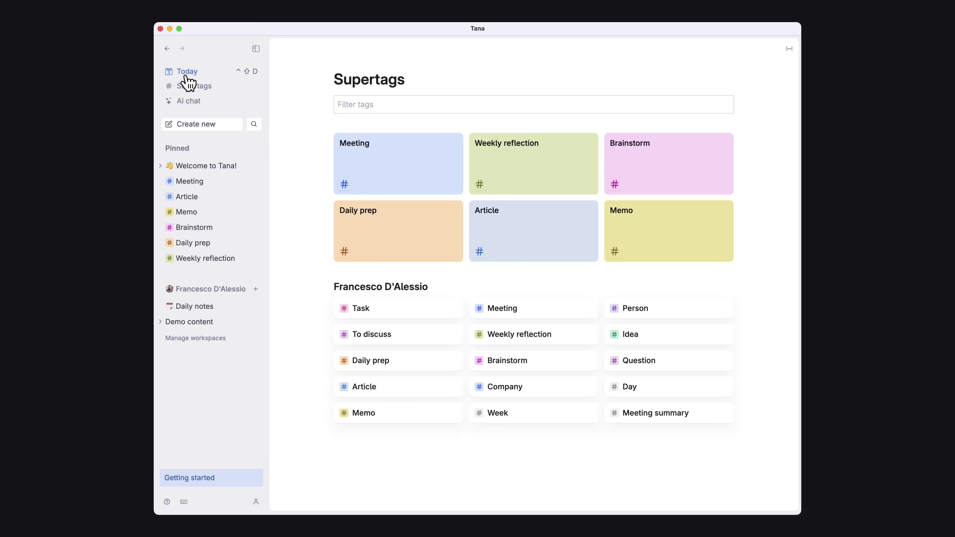
# Return to the Mon, Feb 3 daily note and start an AI chat using it as context.
pyautogui.click(185, 72)
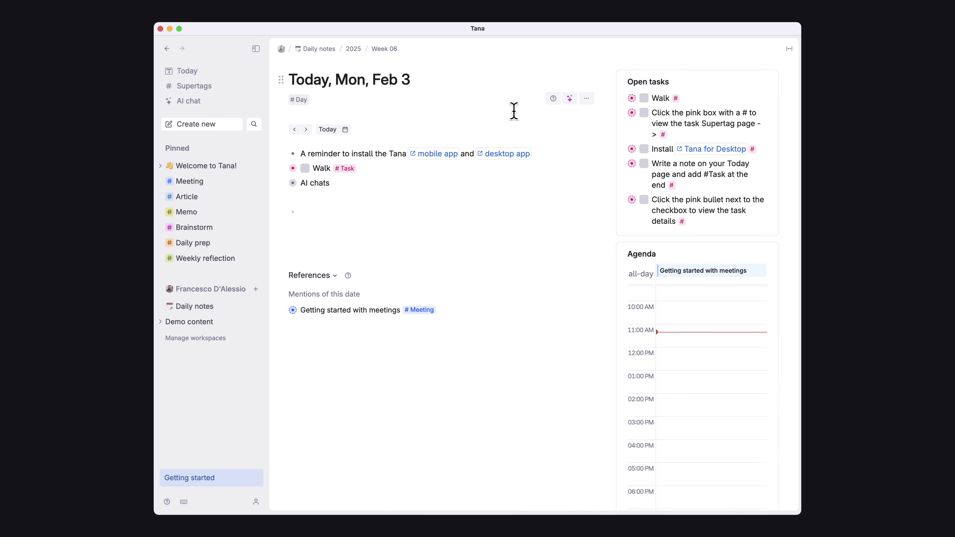
pyautogui.click(572, 99)
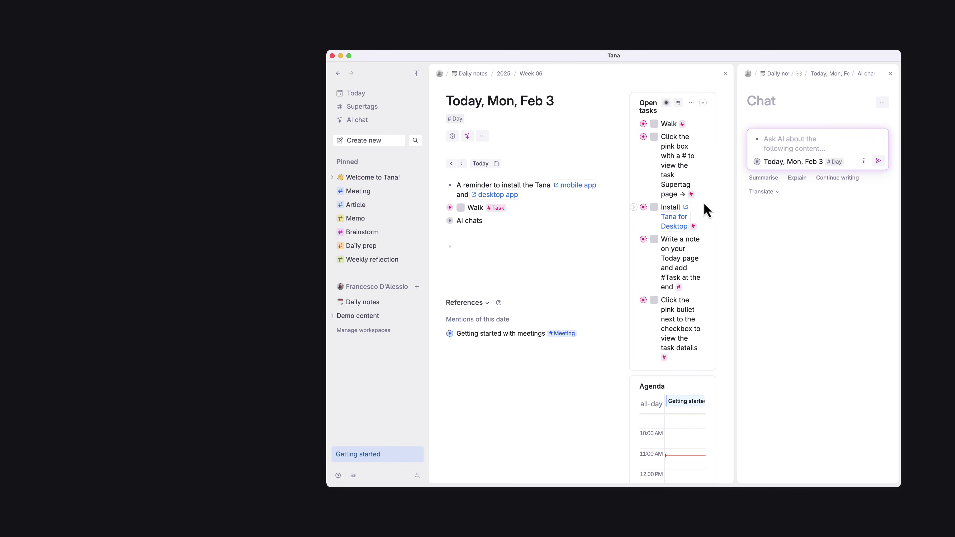
# Ask the AI chat 'What do I need to do today?'.
pyautogui.write('What do ')
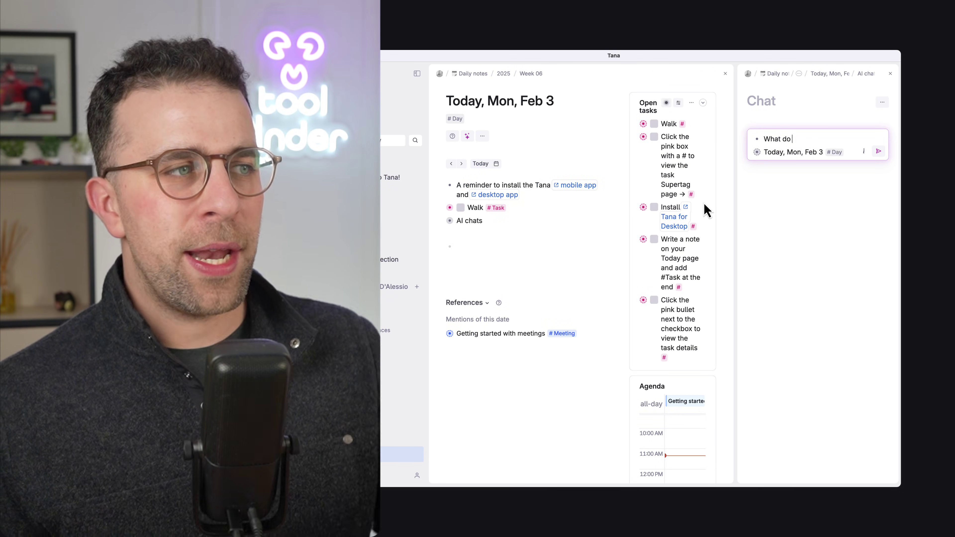
pyautogui.write('I need to do today?')
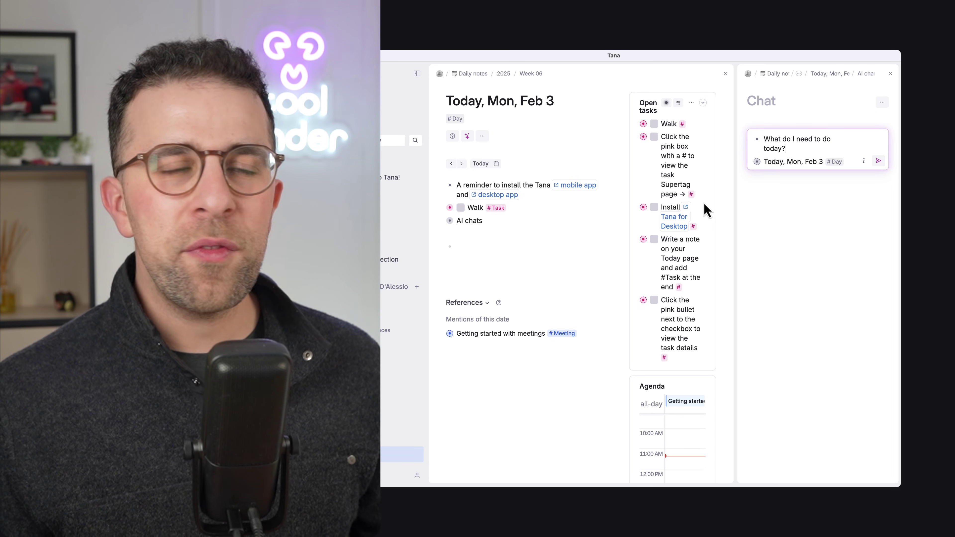
pyautogui.press('Return')
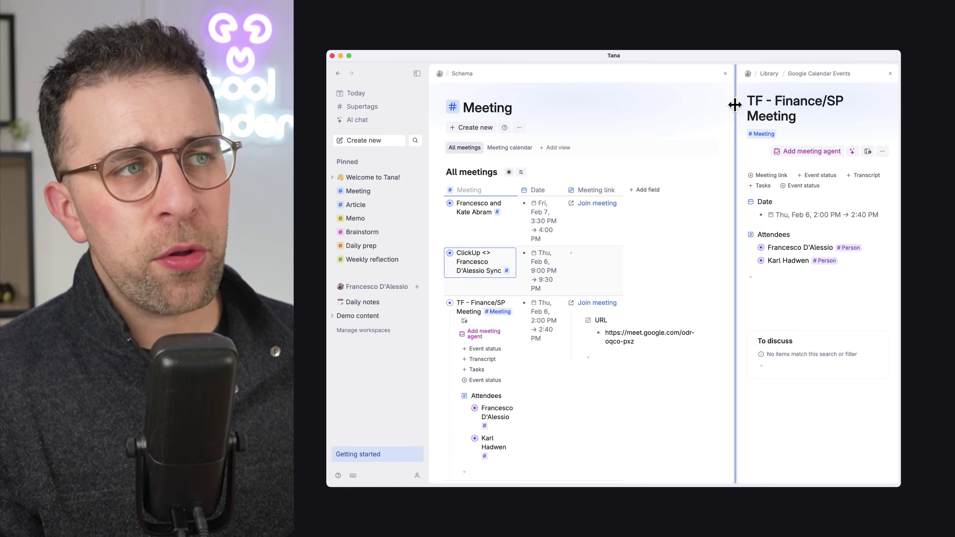
# Widen the TF - Finance/SP Meeting panel, add a meeting agent and confirm it shows Scheduled.
pyautogui.moveTo(734, 105); pyautogui.dragTo(697, 100)
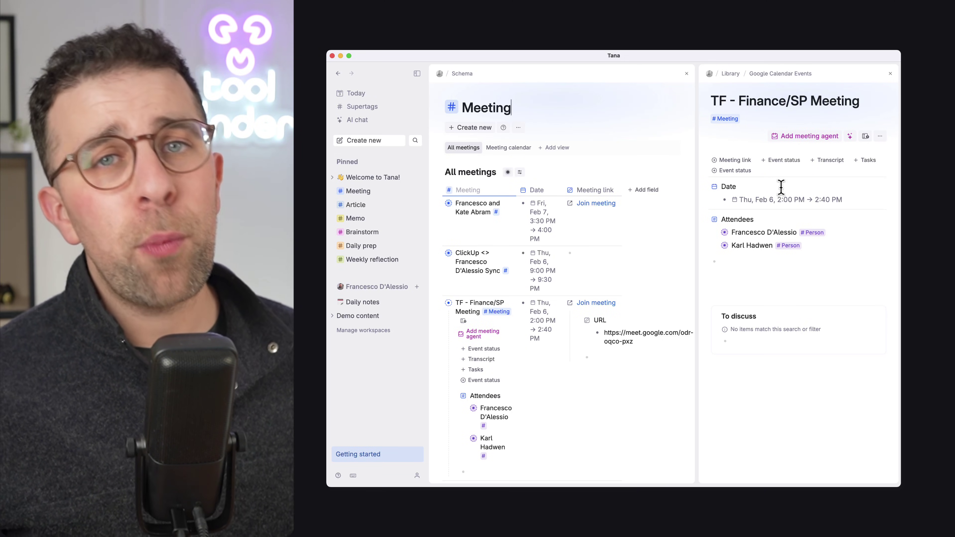
pyautogui.click(802, 137)
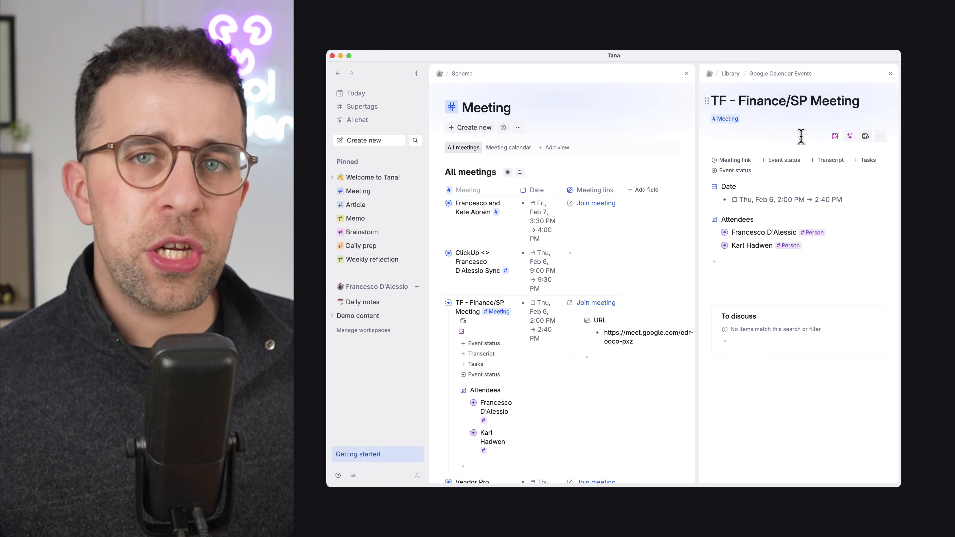
pyautogui.click(834, 137)
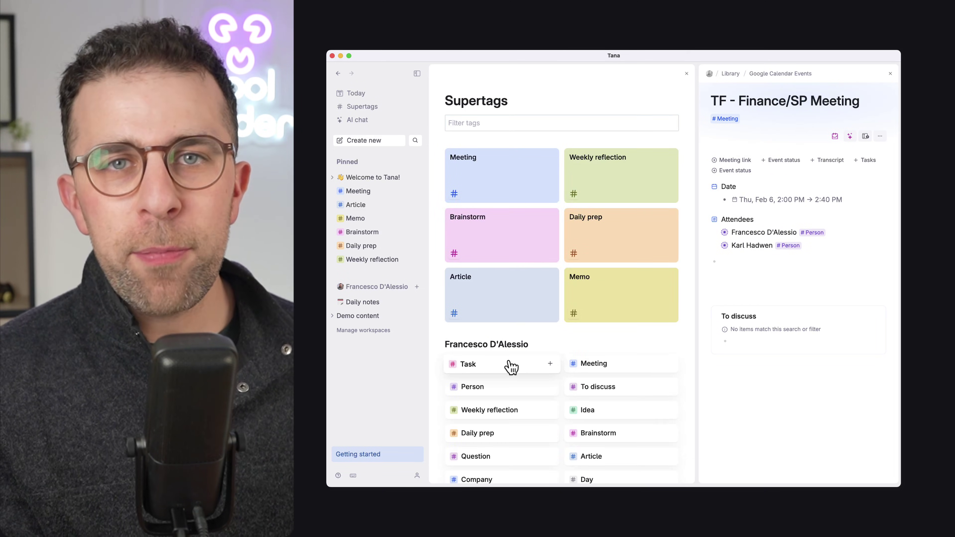
# Return to the Task supertag page, close the meeting panel and show the Task calendar.
pyautogui.click(509, 367)
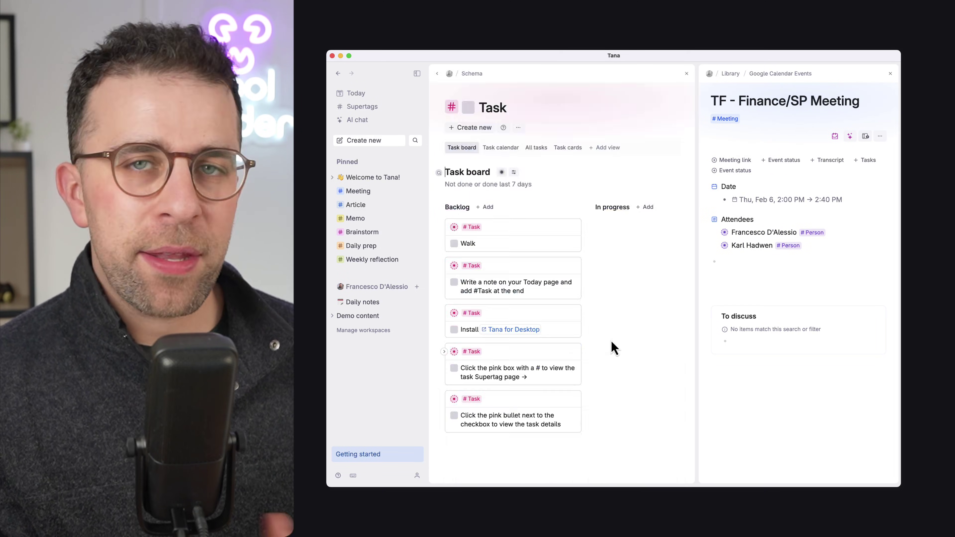
pyautogui.click(890, 73)
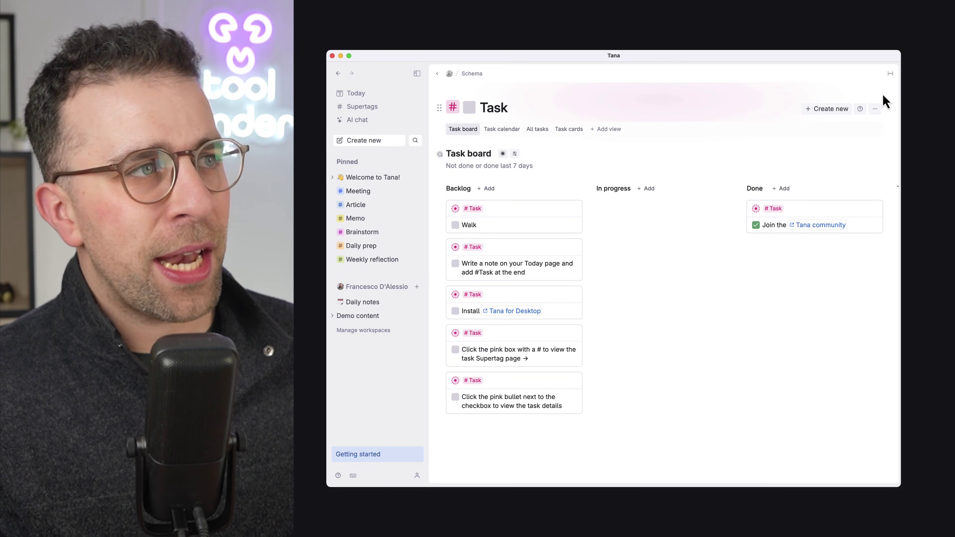
pyautogui.click(509, 132)
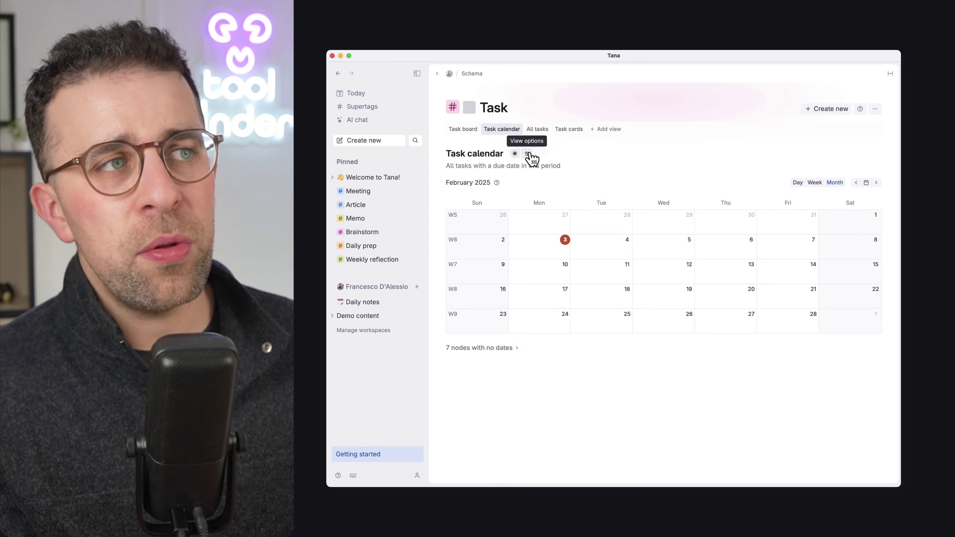
# Set the Task calendar's View as option to Tabs.
pyautogui.click(528, 155)
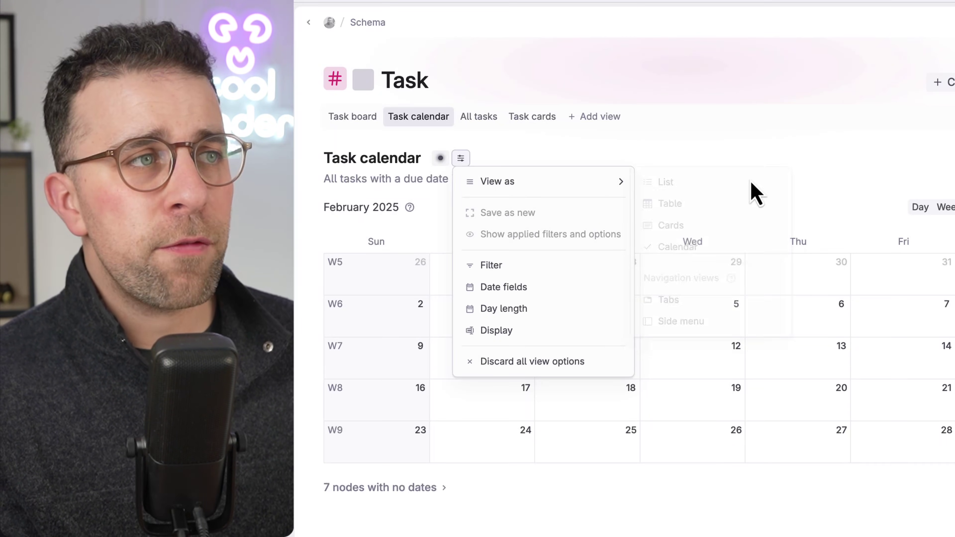
pyautogui.moveTo(631, 185)
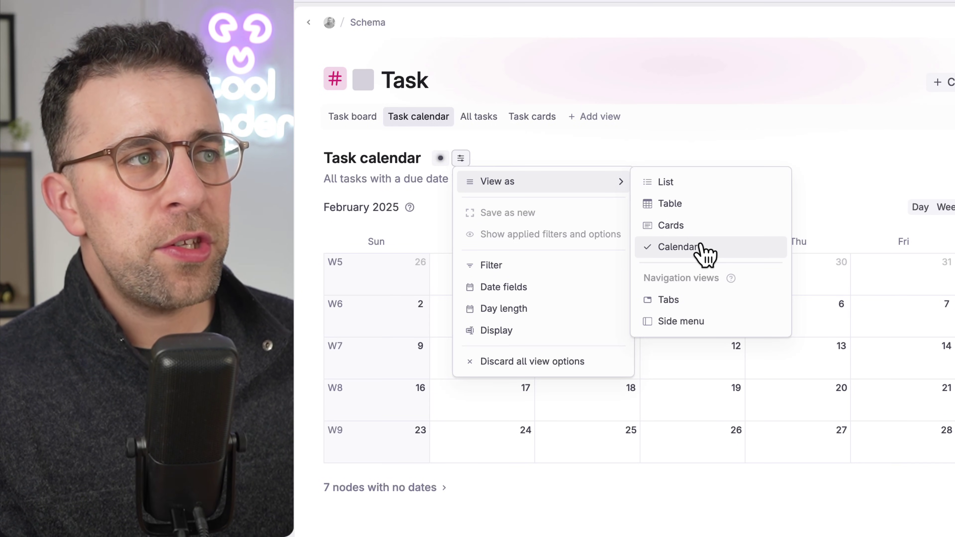
pyautogui.click(700, 300)
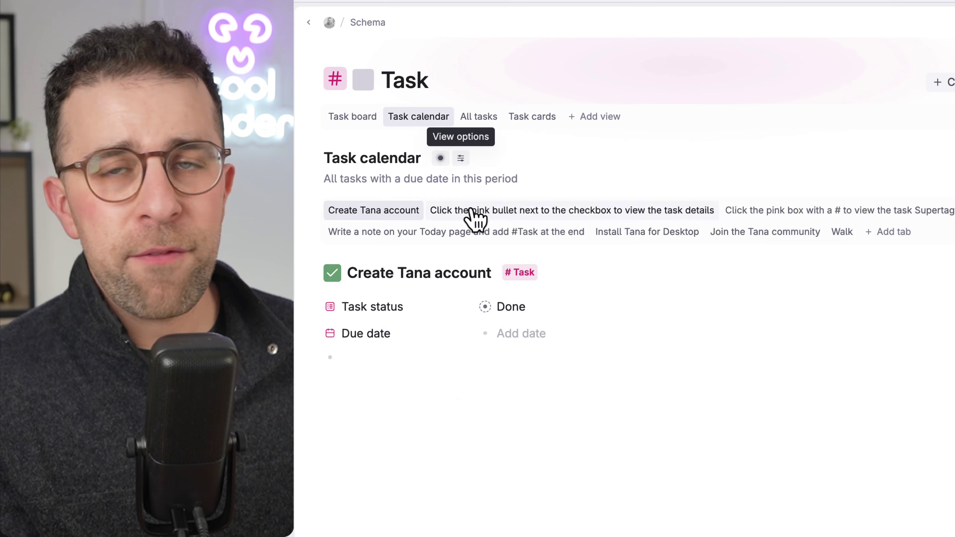
pyautogui.click(461, 158)
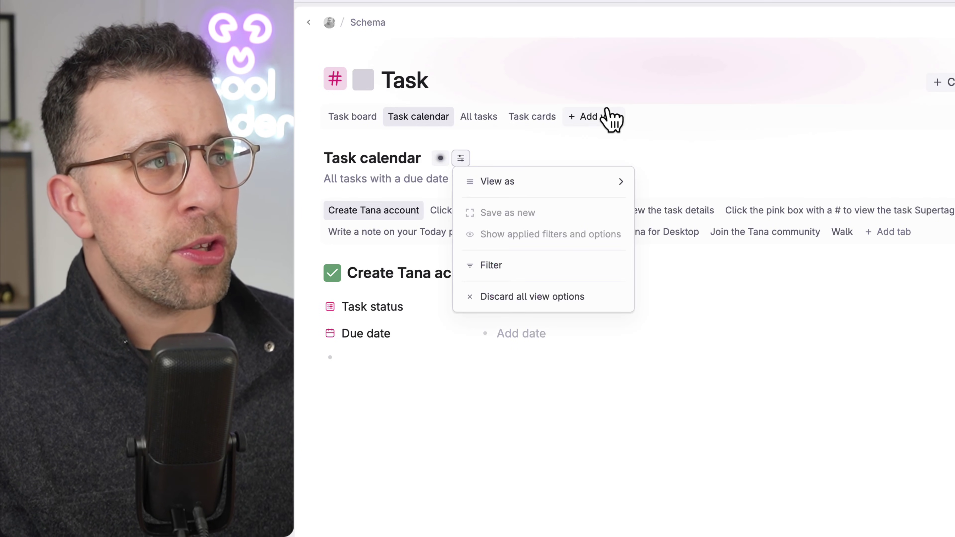
pyautogui.press('Escape')
# Open the pink-bullet instruction task, then switch through All tasks to the Task cards view.
pyautogui.click(583, 212)
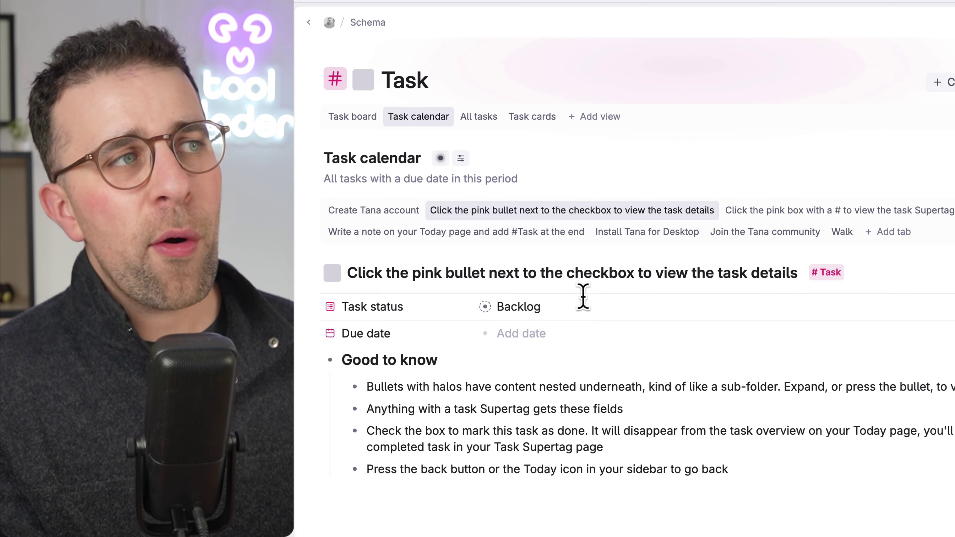
pyautogui.click(484, 120)
pyautogui.click(529, 121)
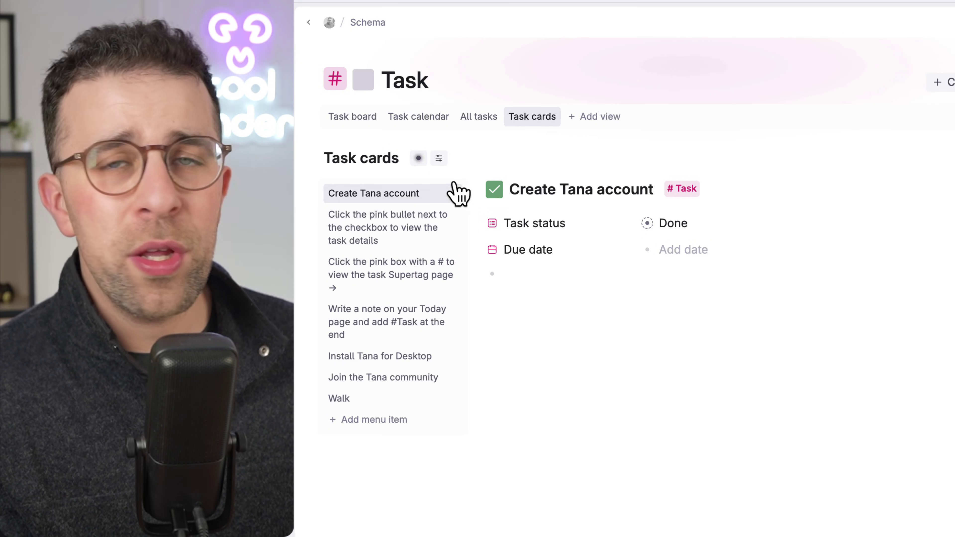
pyautogui.click(439, 158)
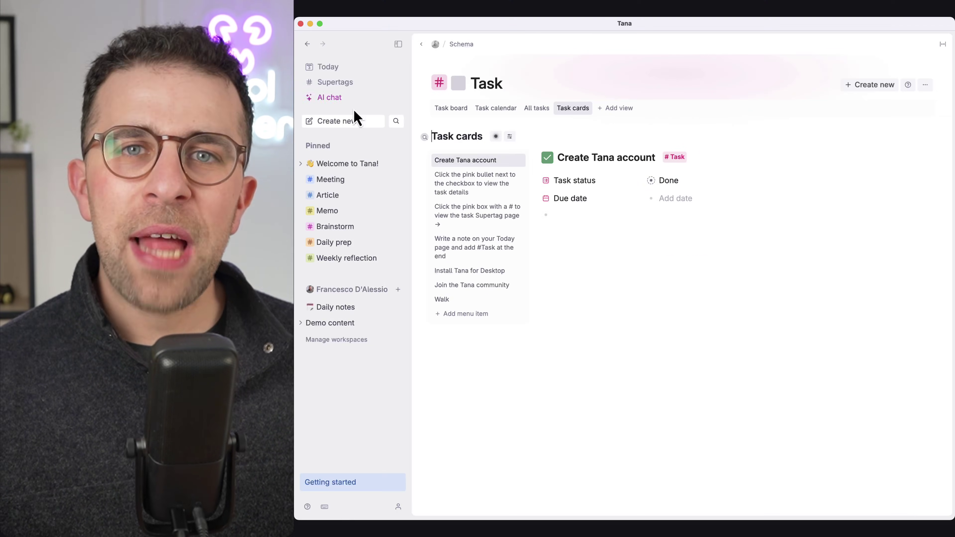
# Go back to the Today daily note.
pyautogui.click(342, 69)
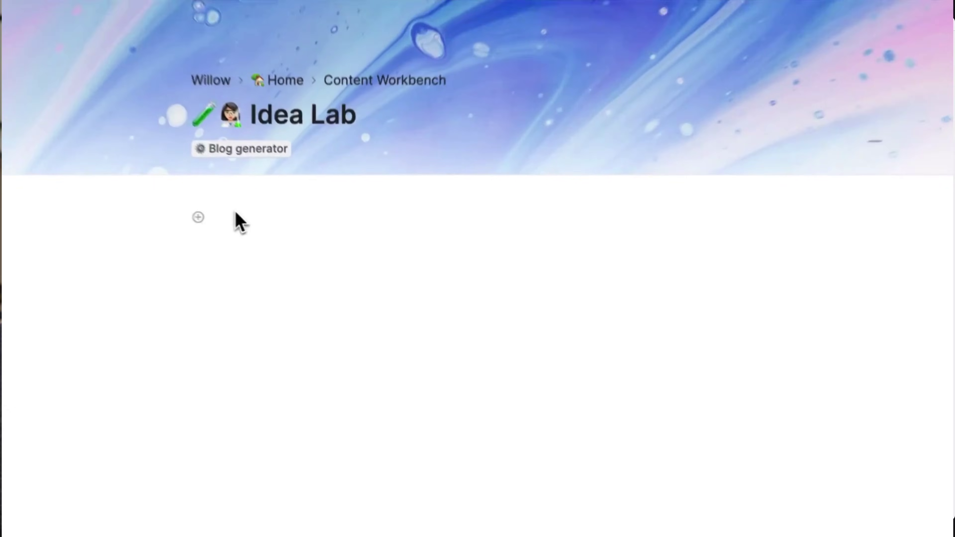
# Add a node 'How AI will affect content ops' tagged #AI draft using the Article template.
pyautogui.click(236, 214)
pyautogui.write('How AI will affect content ops # AI draft')
pyautogui.press('Return')
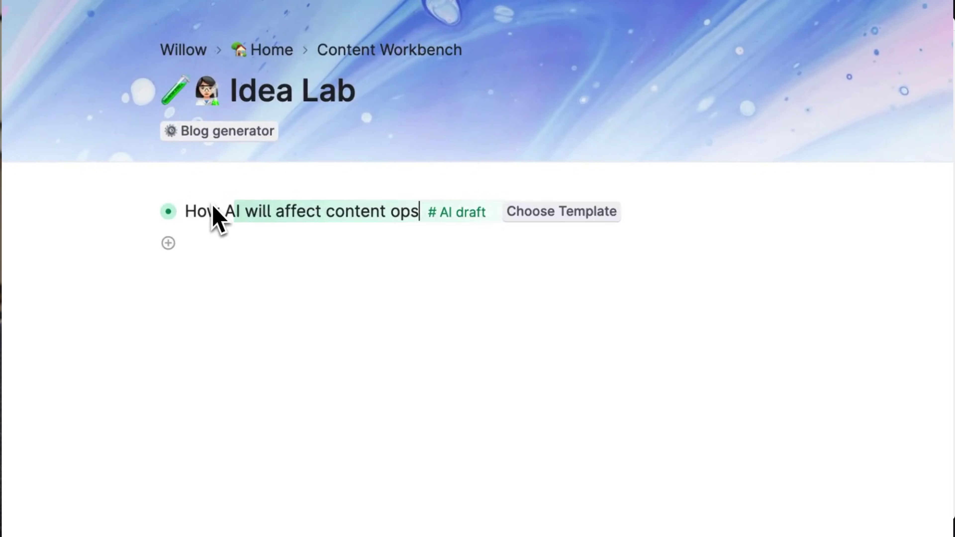
pyautogui.click(532, 213)
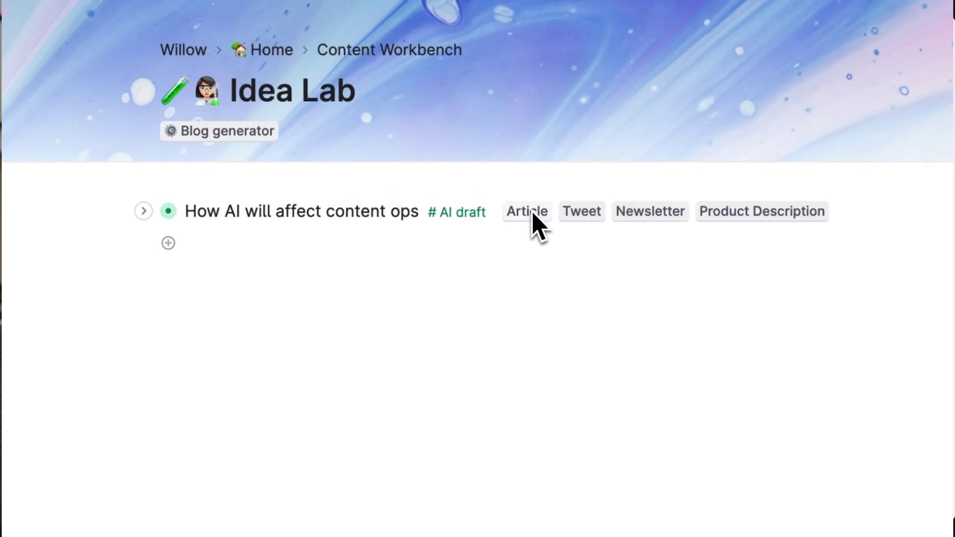
pyautogui.click(533, 215)
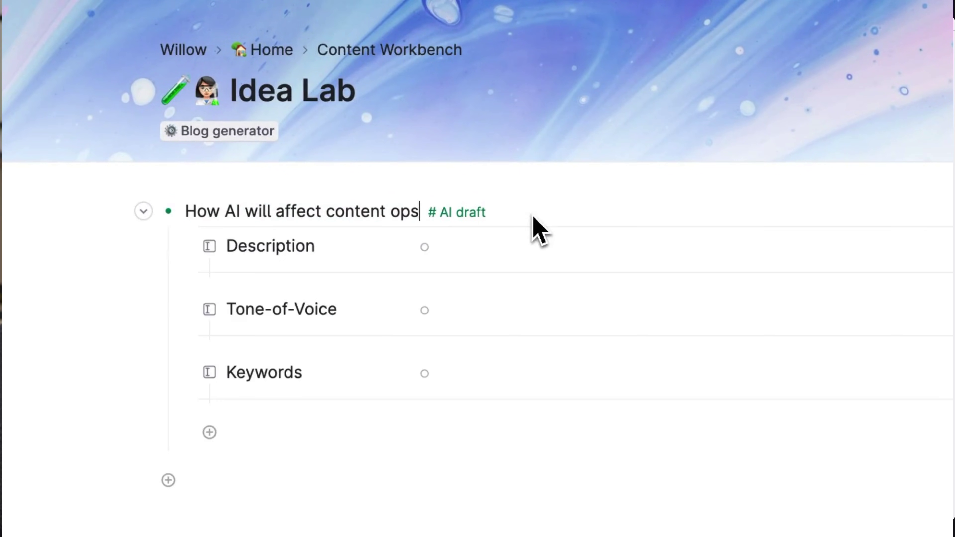
# Fill Description, Tone-of-Voice 'factual, ELI5' and Keywords 'LLMs, GPT, AI, Content operation, future of work.'.
pyautogui.click(471, 249)
pyautogui.write('A factual, friendly article about the su')
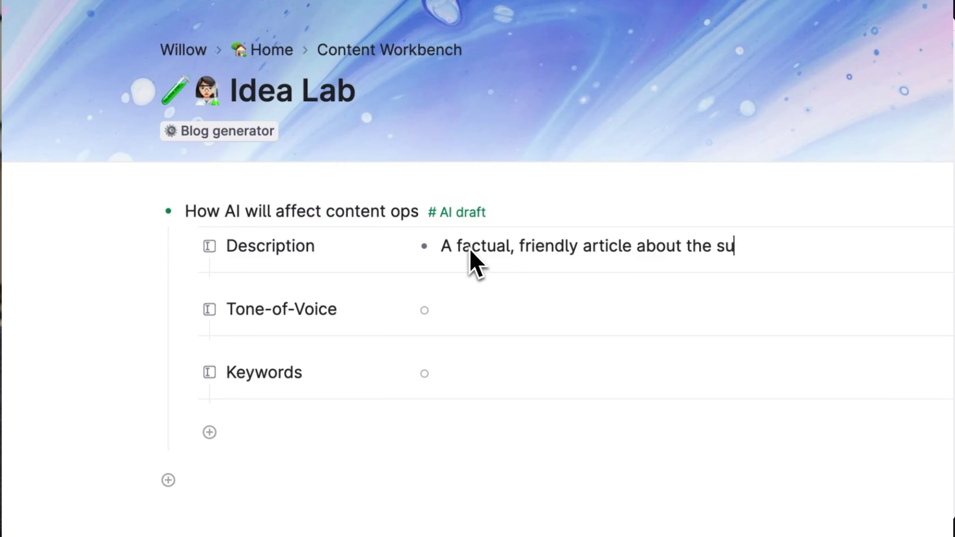
pyautogui.write('bject')
pyautogui.press('Down')
pyautogui.write('factual, ELI5')
pyautogui.press('Down')
pyautogui.write('LLMs, GPT, AI, Content operation, future of ')
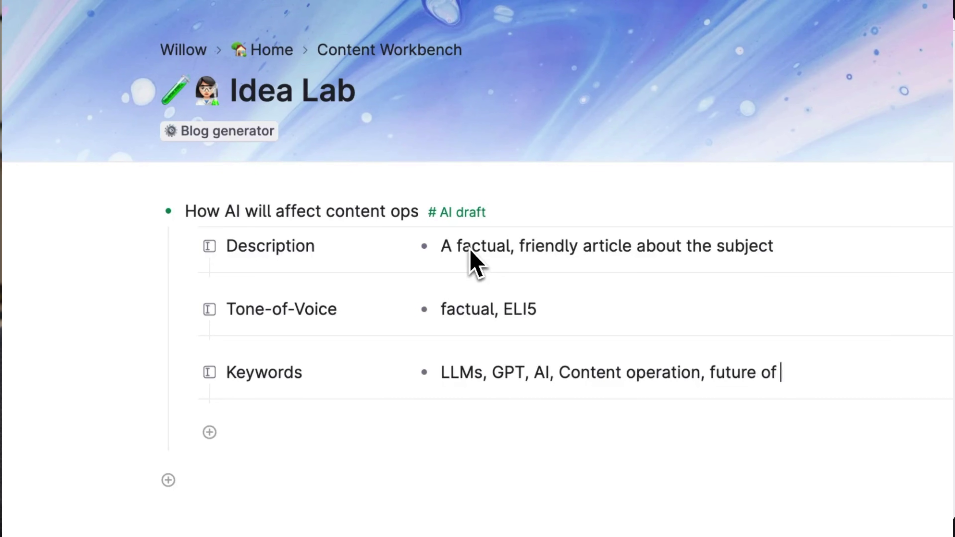
pyautogui.write('work.')
pyautogui.click(471, 251)
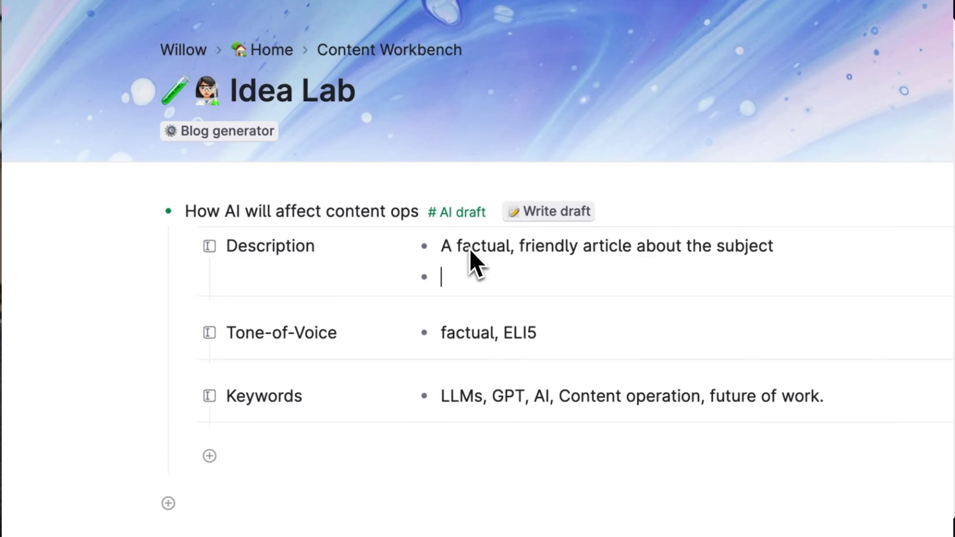
# Generate the AI article draft and scroll through the result.
pyautogui.click(571, 219)
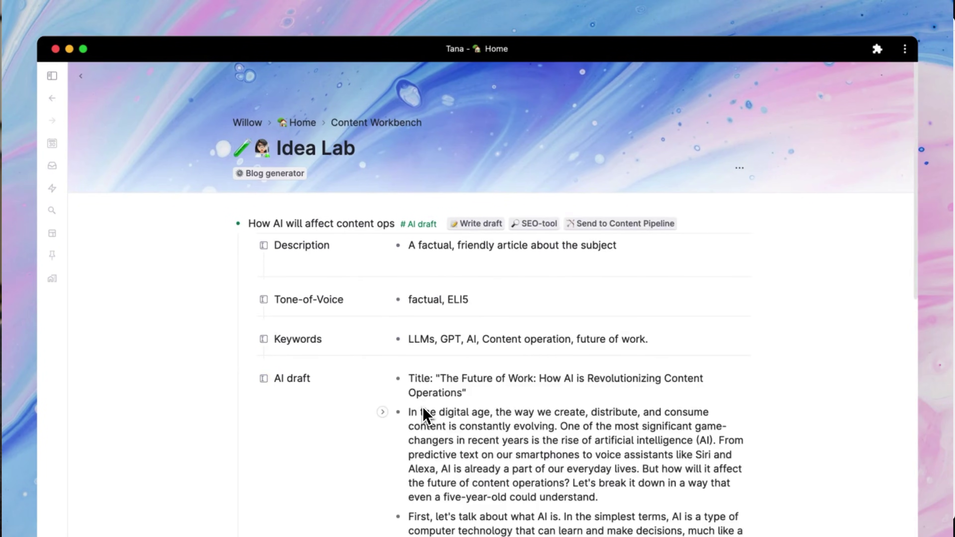
pyautogui.scroll(-15, 423, 414)
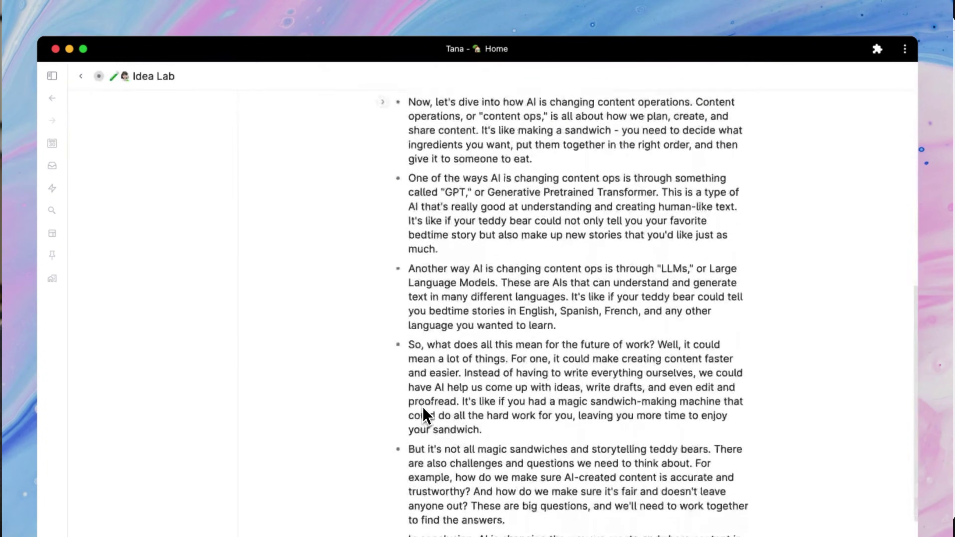
pyautogui.scroll(15, 425, 412)
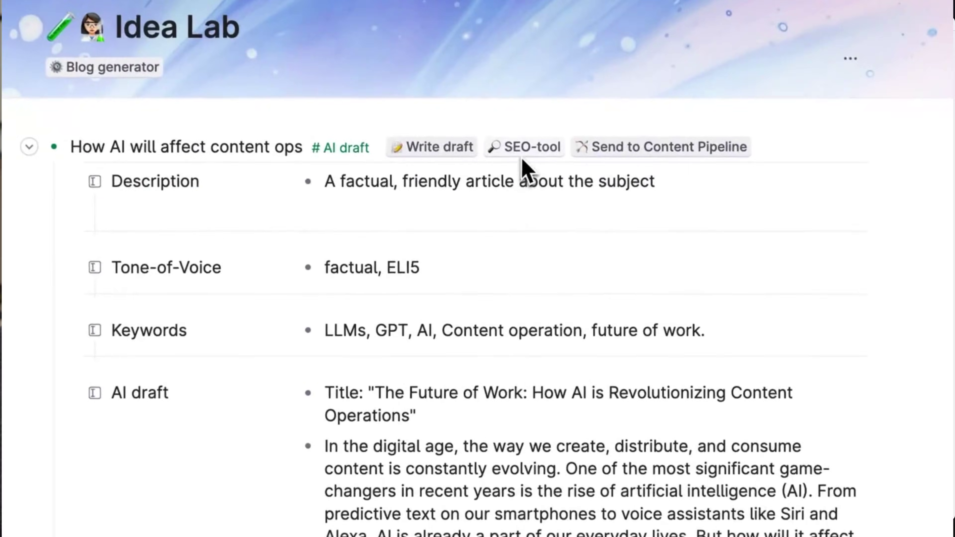
pyautogui.scroll(-15, 486, 503)
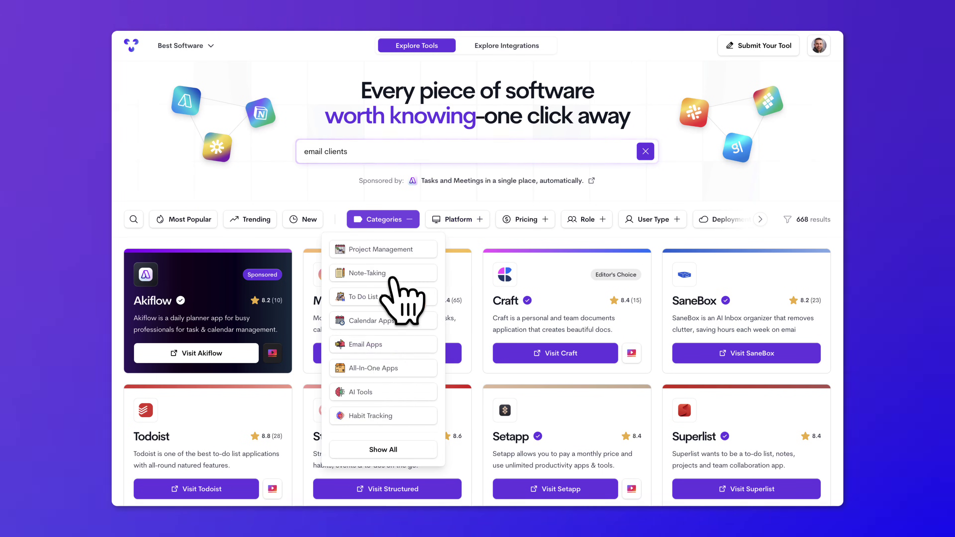
# Filter the tool directory to the AI Tools category.
pyautogui.click(410, 392)
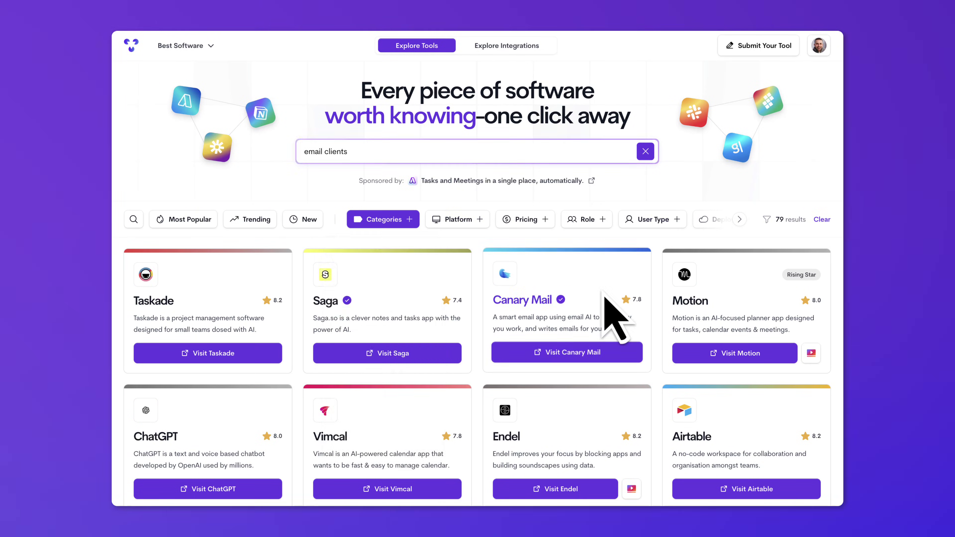
pyautogui.scroll(-10, 614, 309)
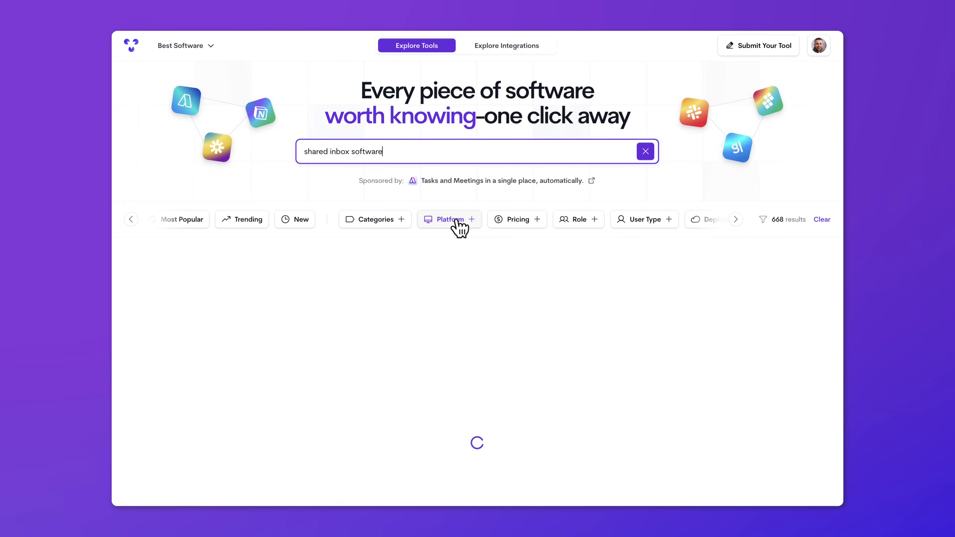